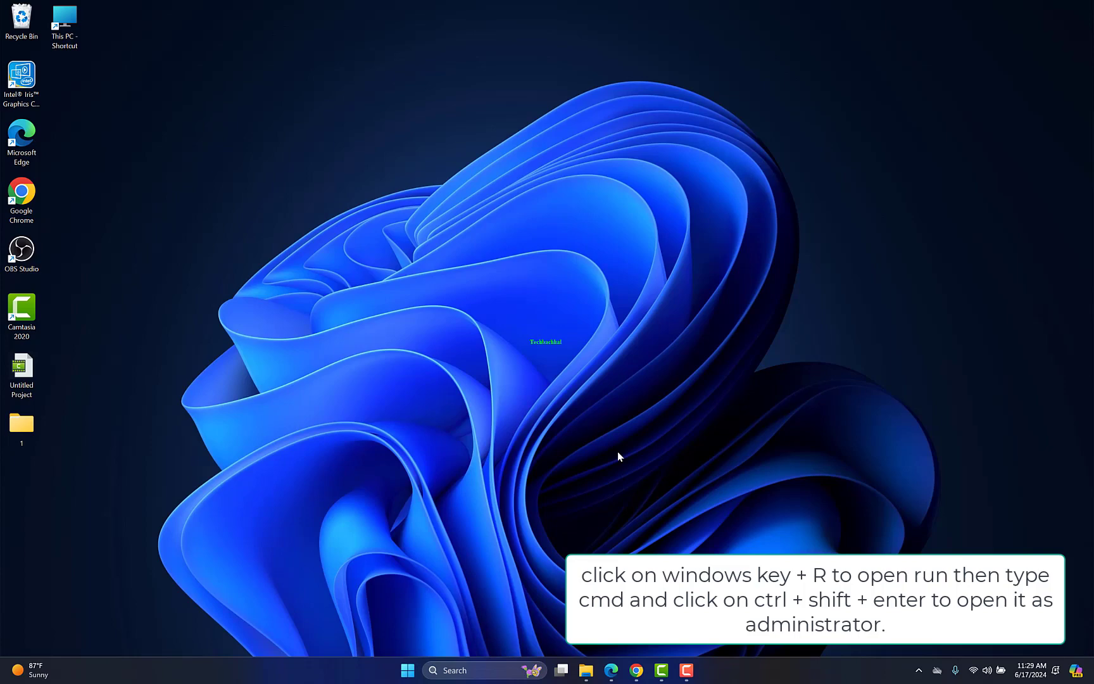
# Step: Open an administrator Command Prompt and start an sfc /scannow system file scan
pyautogui.press('super')
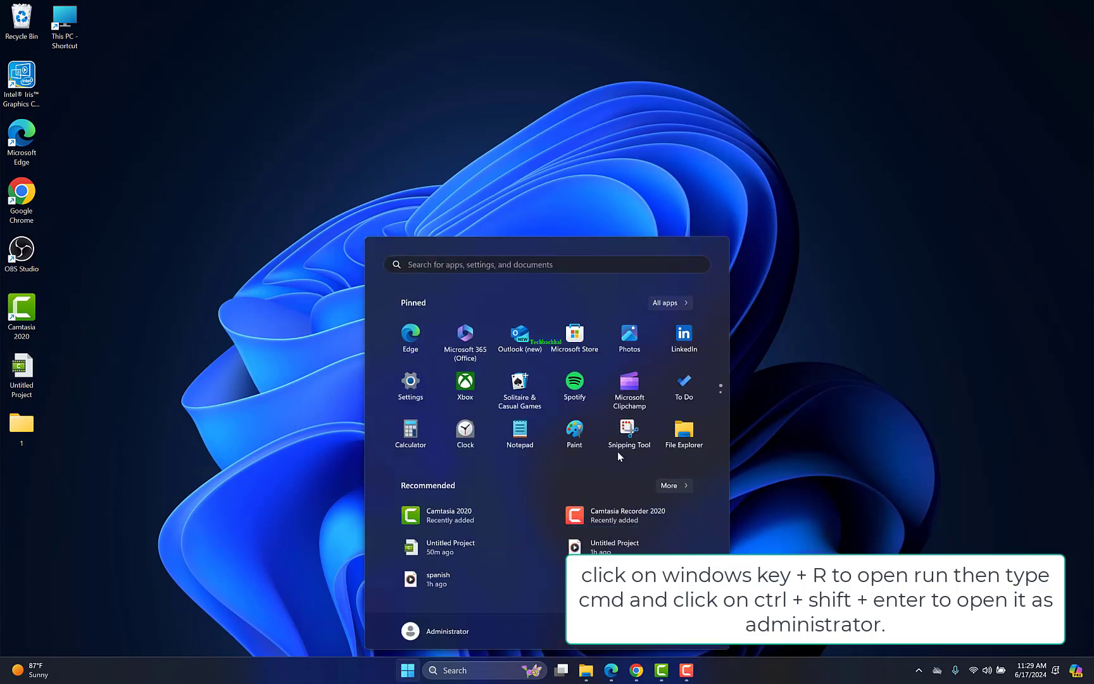
pyautogui.press('super+r')
pyautogui.write('cm')
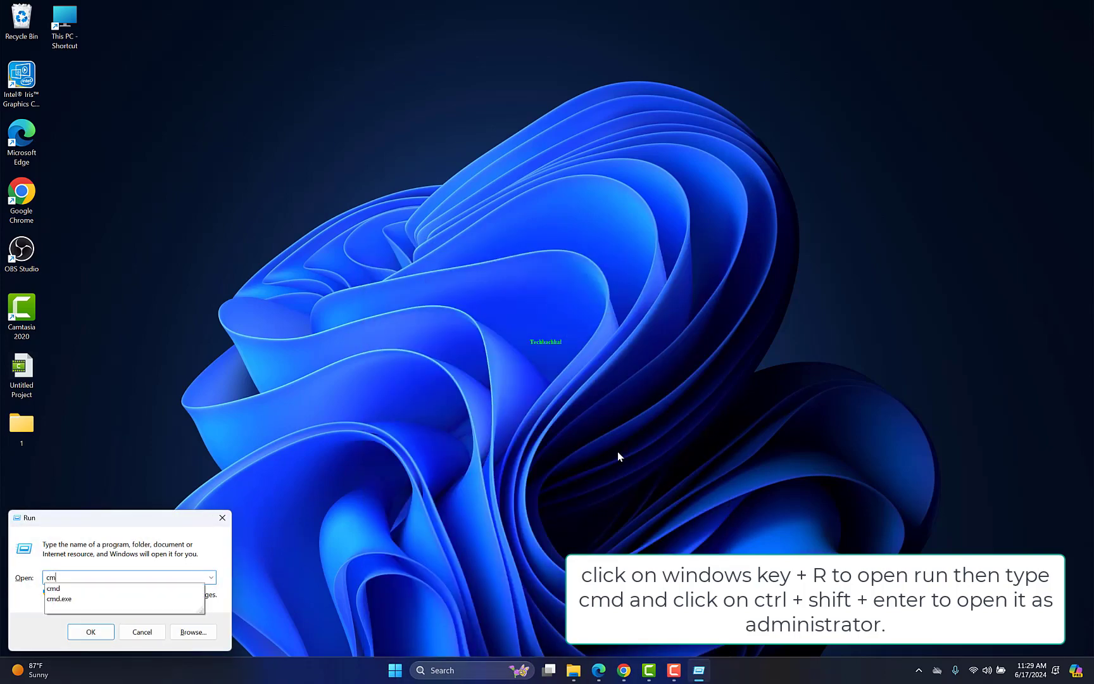
pyautogui.hotkey('ctrl', 'shift', 'Return')
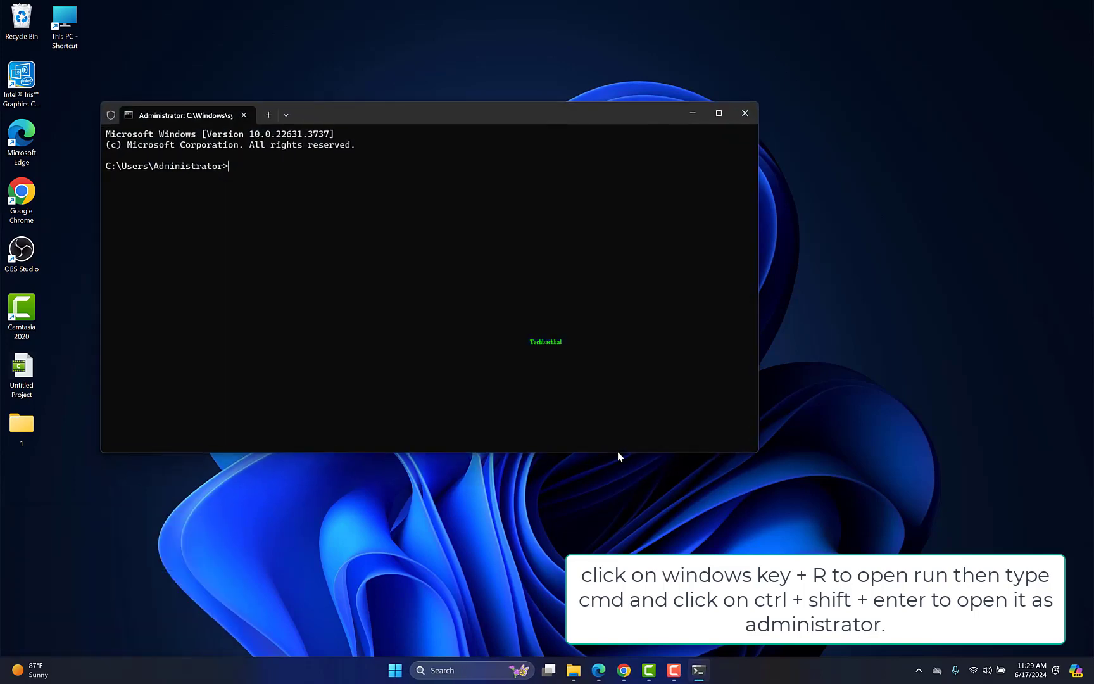
pyautogui.write('sfc /scannow')
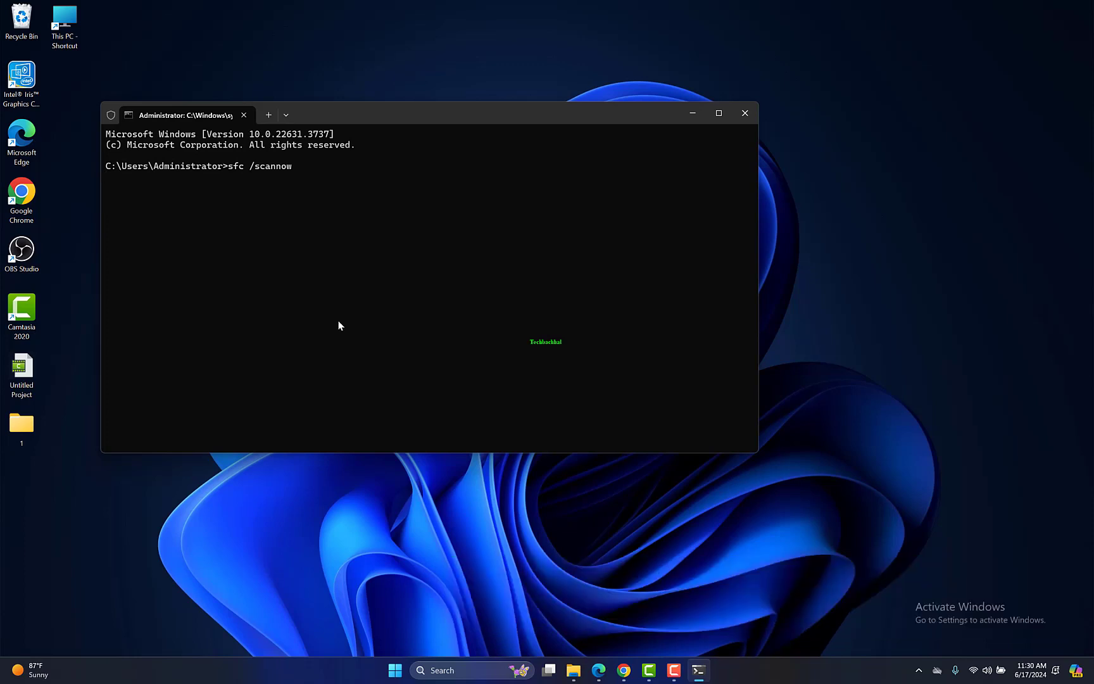
pyautogui.press('Return')
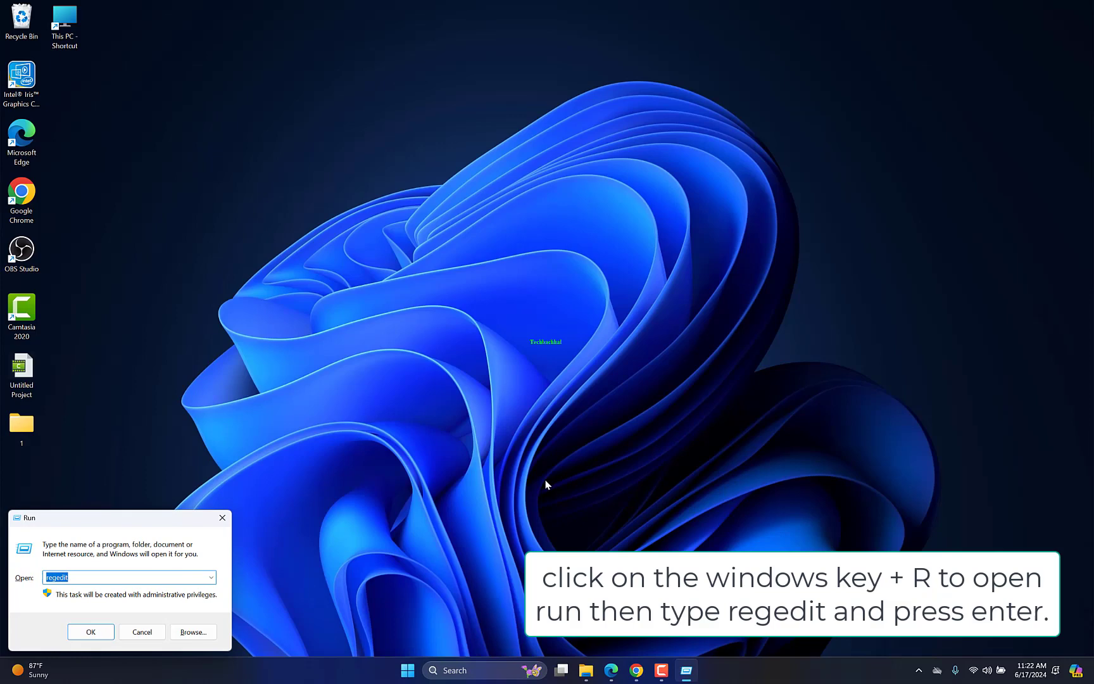
# Step: Launch regedit and navigate to the Policies\System key by pasting its path
pyautogui.write('REGEDIT')
pyautogui.press('Return')
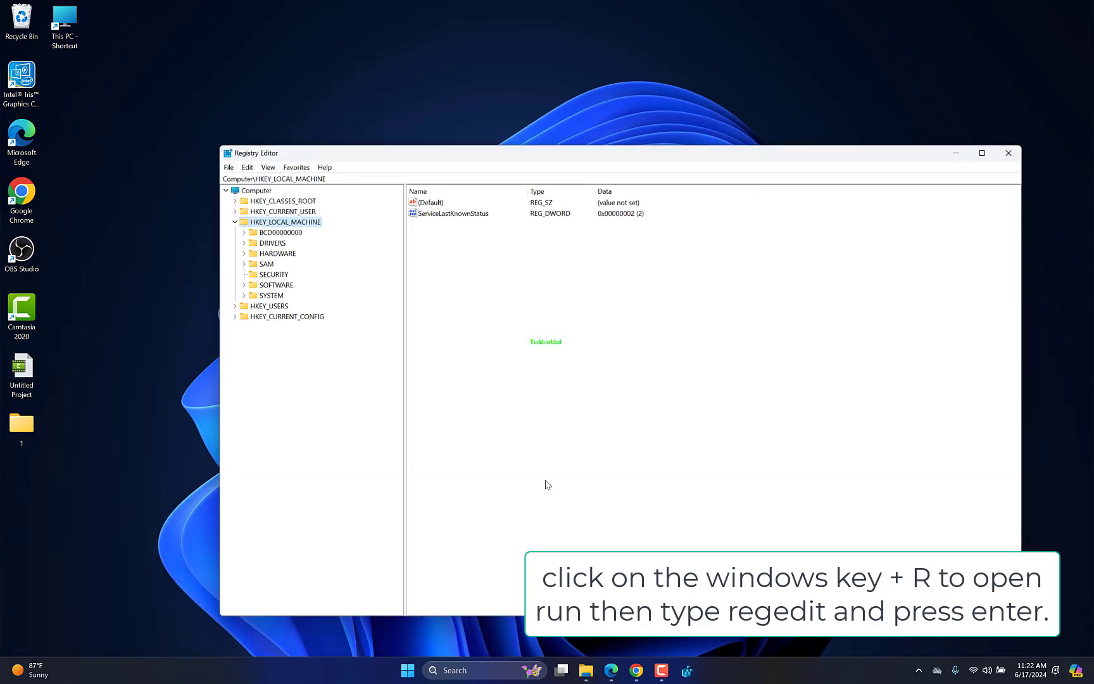
pyautogui.moveTo(347, 175); pyautogui.dragTo(247, 180)
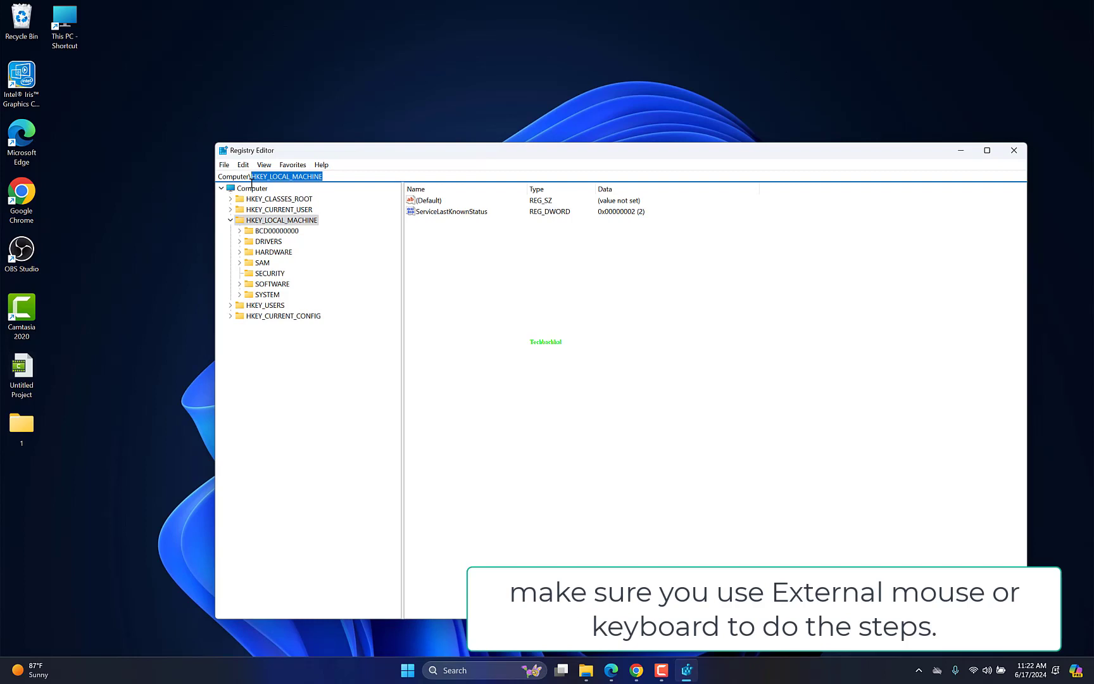
pyautogui.write('HKEY_LOCAL_MACHINE\\SOFTWARE\\Microsoft\\Windows\\CurrentVersion\\Policies\\System')
pyautogui.press('Return')
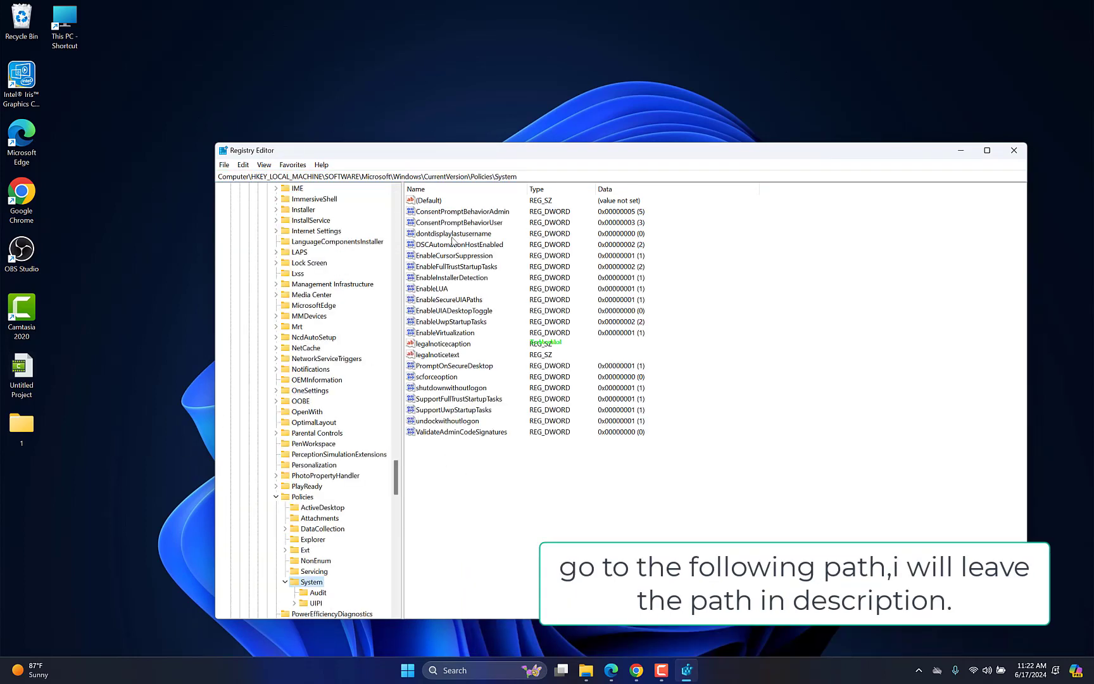
# Step: Modify EnableCursorSuppression and set its value data to 0
pyautogui.rightClick(455, 255)
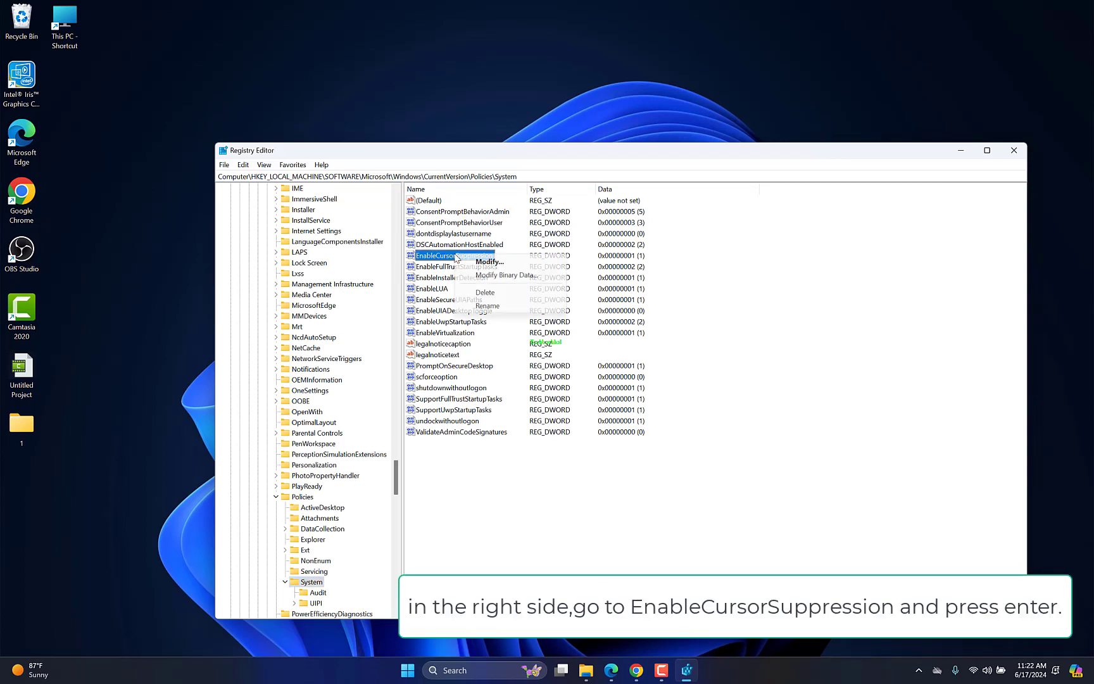
pyautogui.click(434, 260)
pyautogui.rightClick(436, 256)
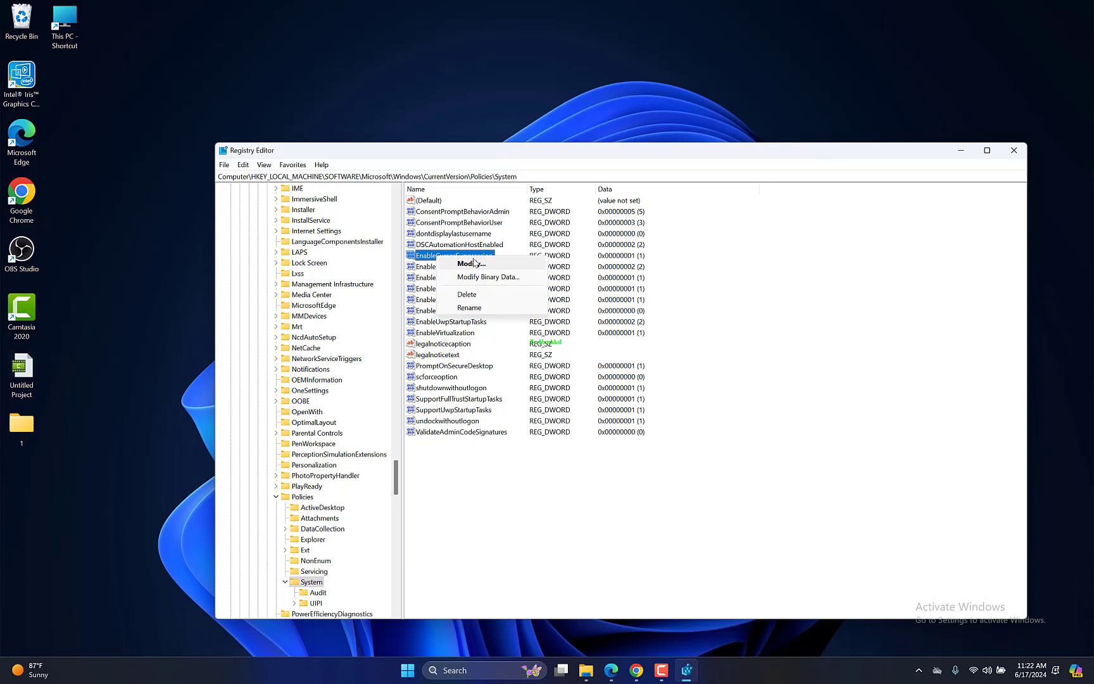
pyautogui.click(475, 262)
pyautogui.moveTo(355, 206); pyautogui.dragTo(248, 253)
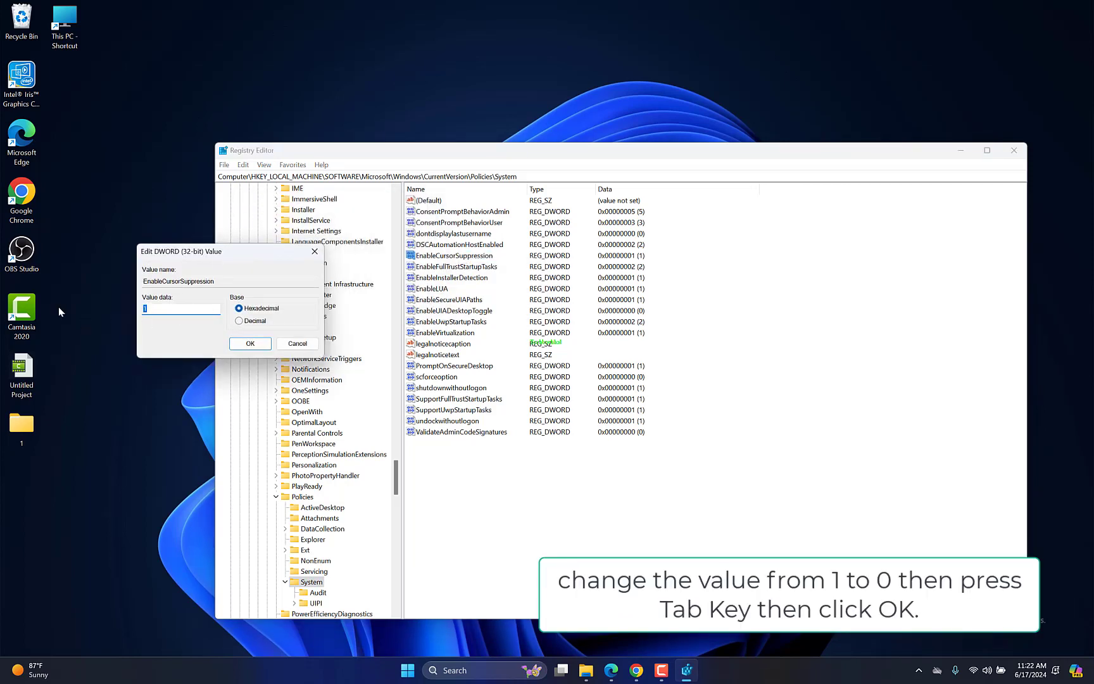
pyautogui.write('0')
pyautogui.click(249, 344)
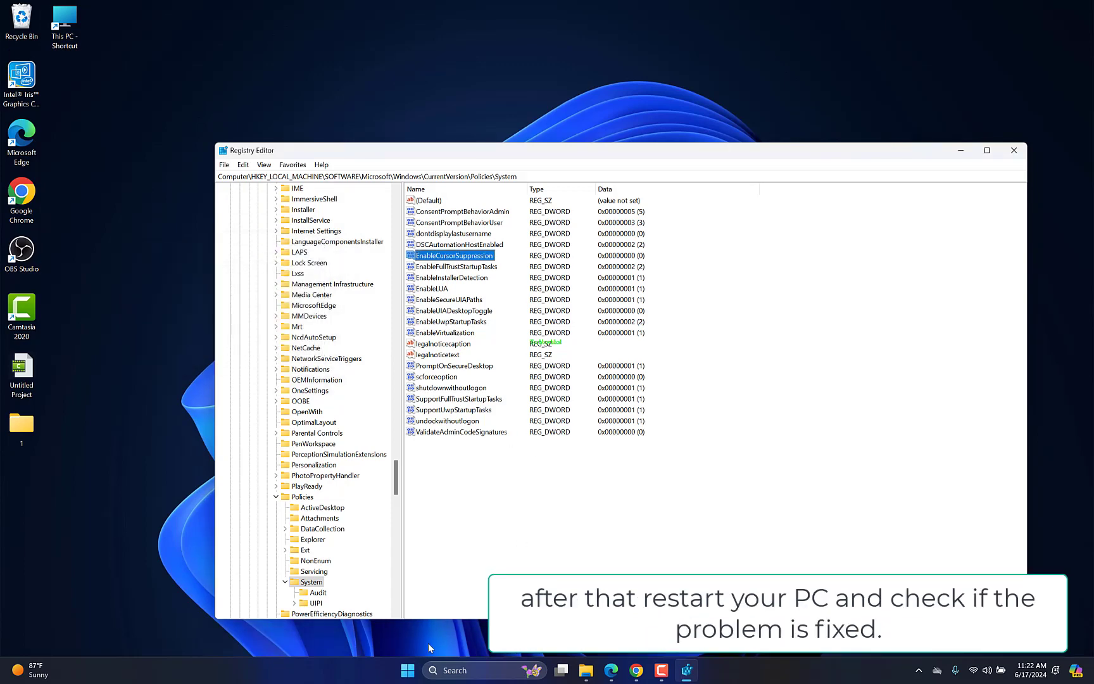
pyautogui.click(409, 672)
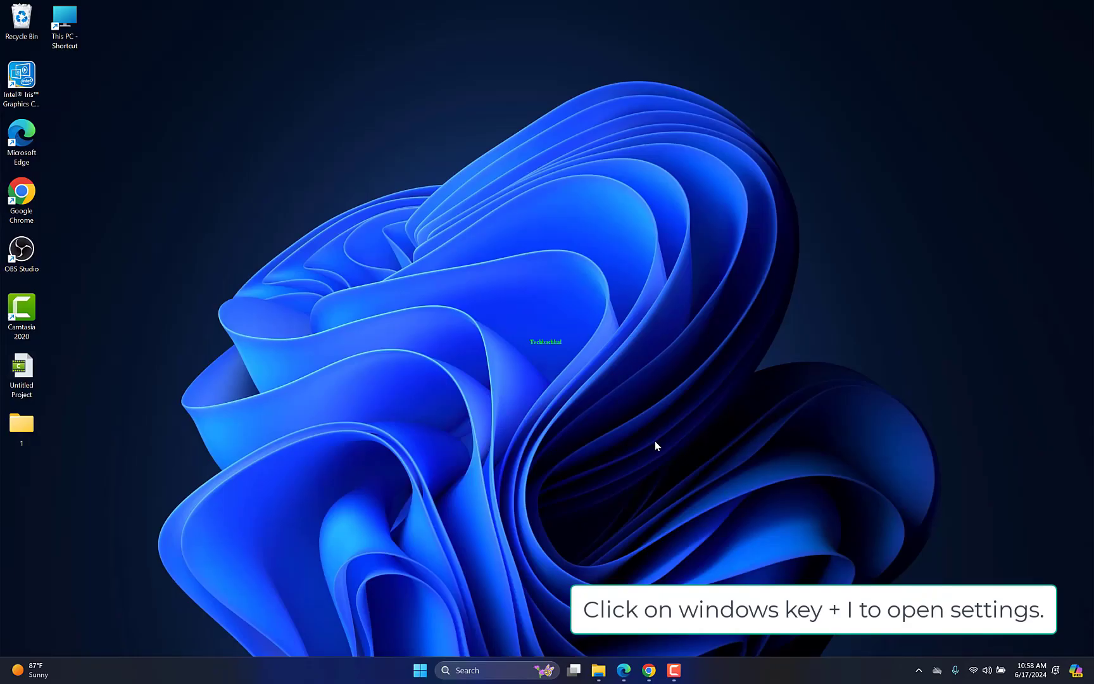
# Step: In System > Recovery, start Reset this PC and choose 'Keep my files'
pyautogui.press('super+i')
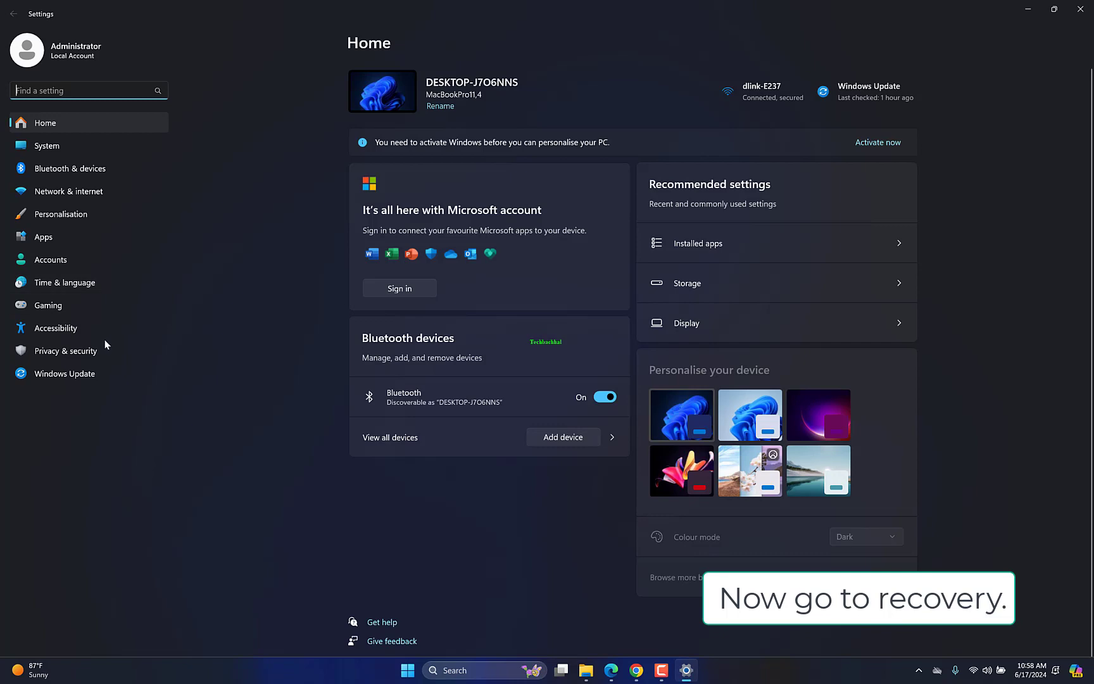
pyautogui.click(89, 145)
pyautogui.scroll(-5, 469, 283)
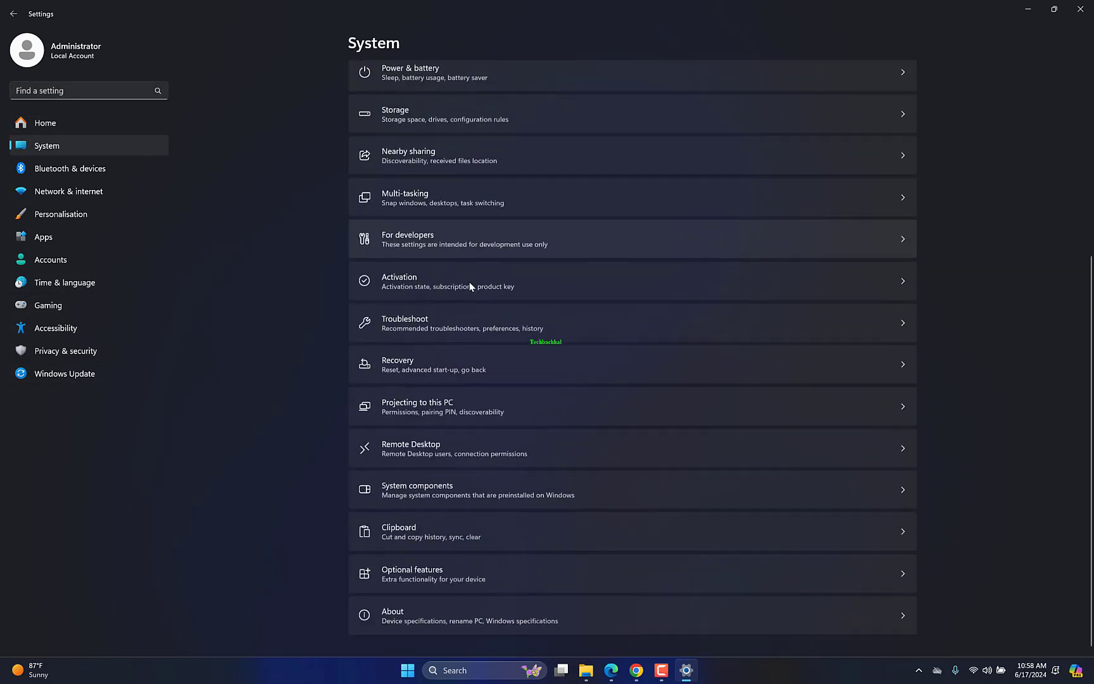
pyautogui.click(459, 358)
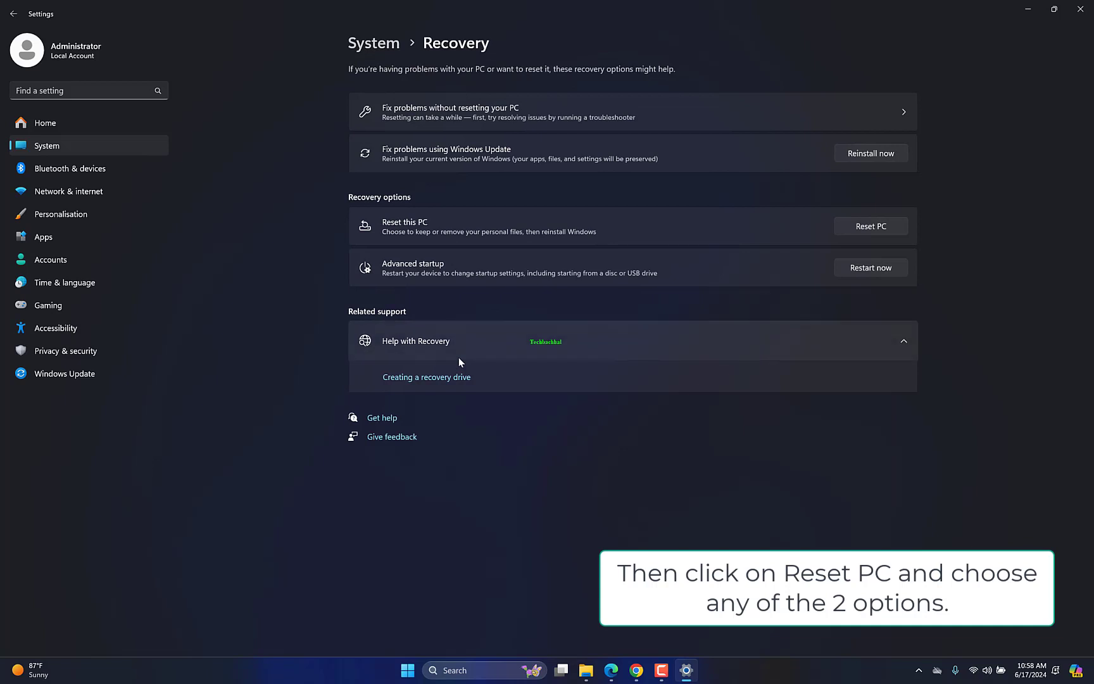
pyautogui.click(851, 226)
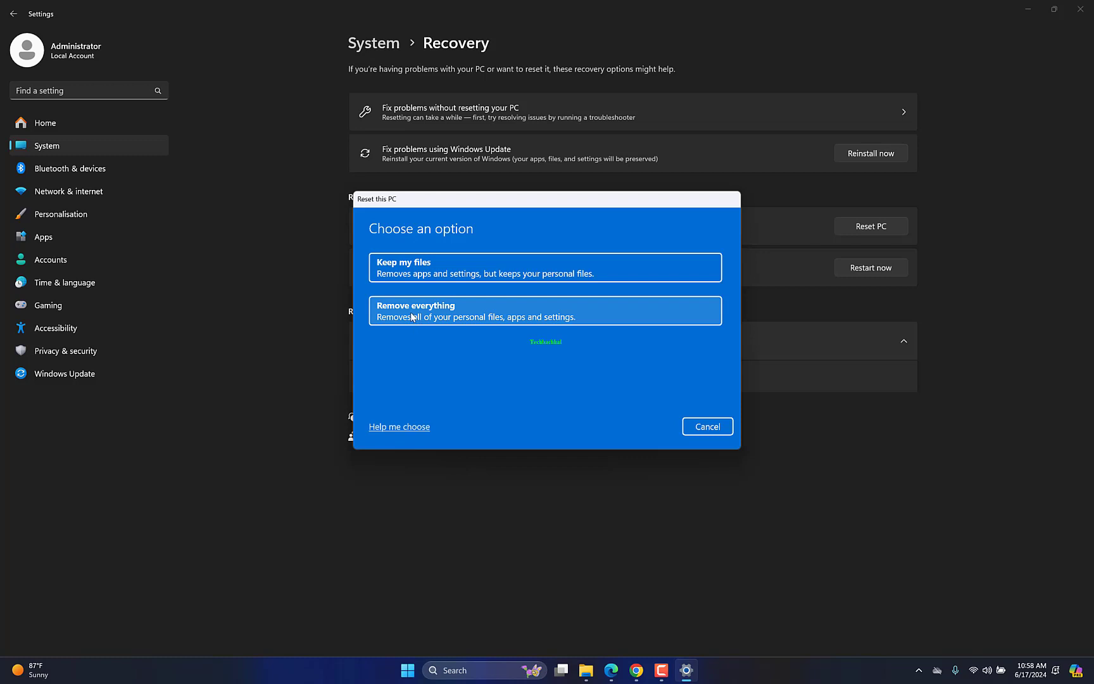
pyautogui.click(420, 266)
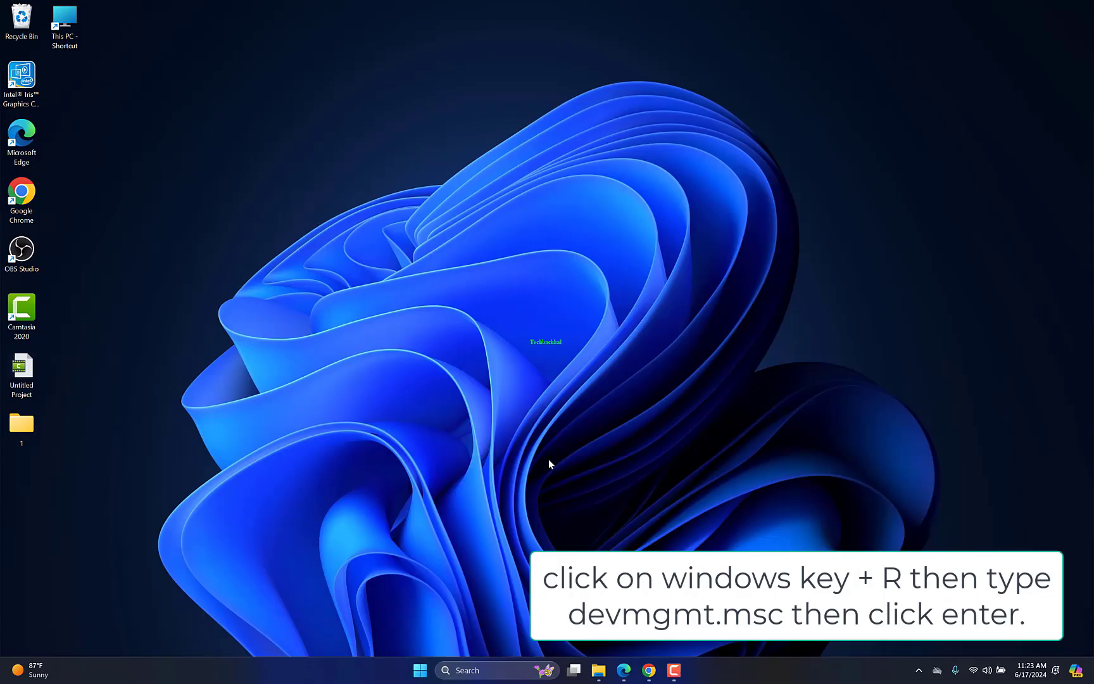
# Step: Open Device Manager with devmgmt.msc and select the first HID-compliant mouse
pyautogui.press('super+r')
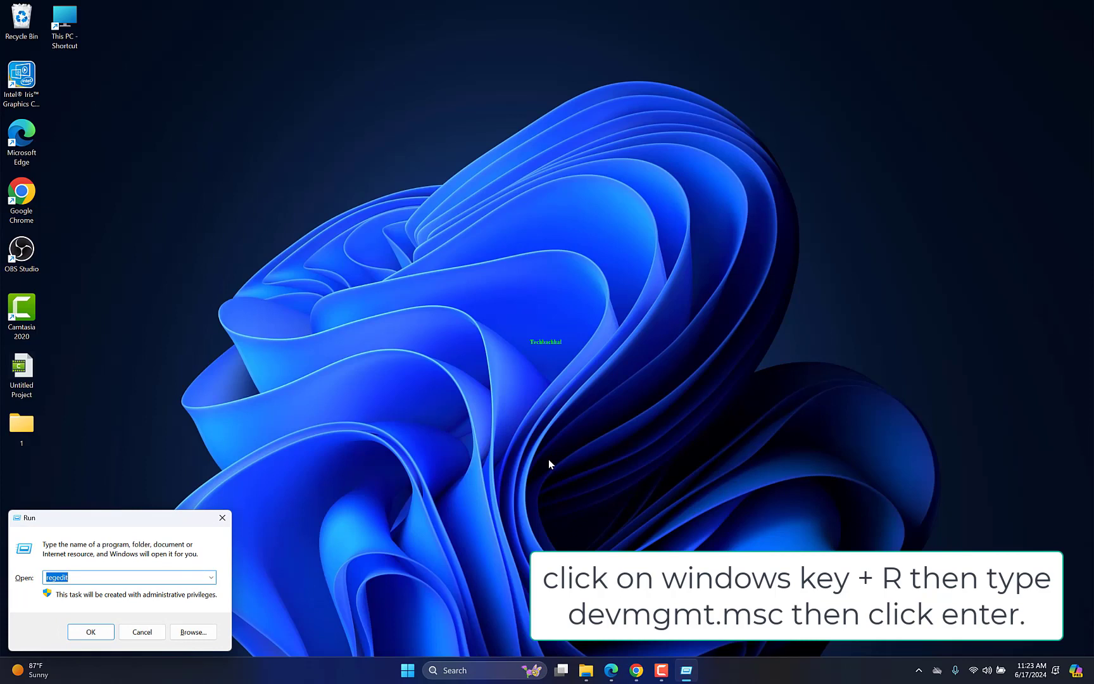
pyautogui.write('devmgmt.msc')
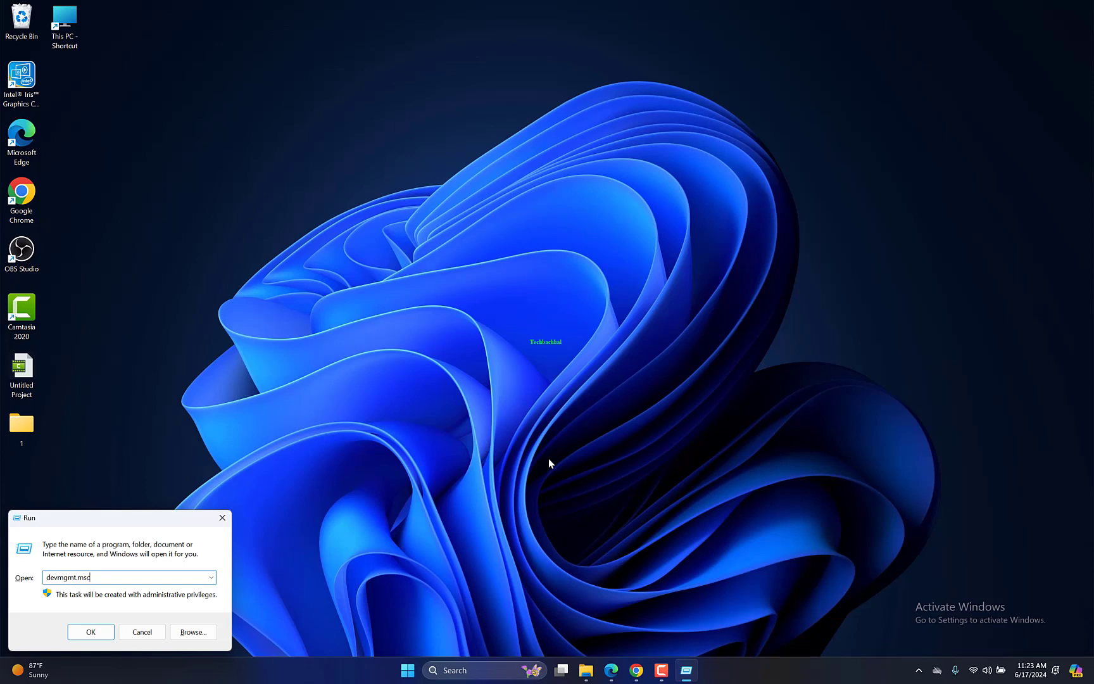
pyautogui.press('Return')
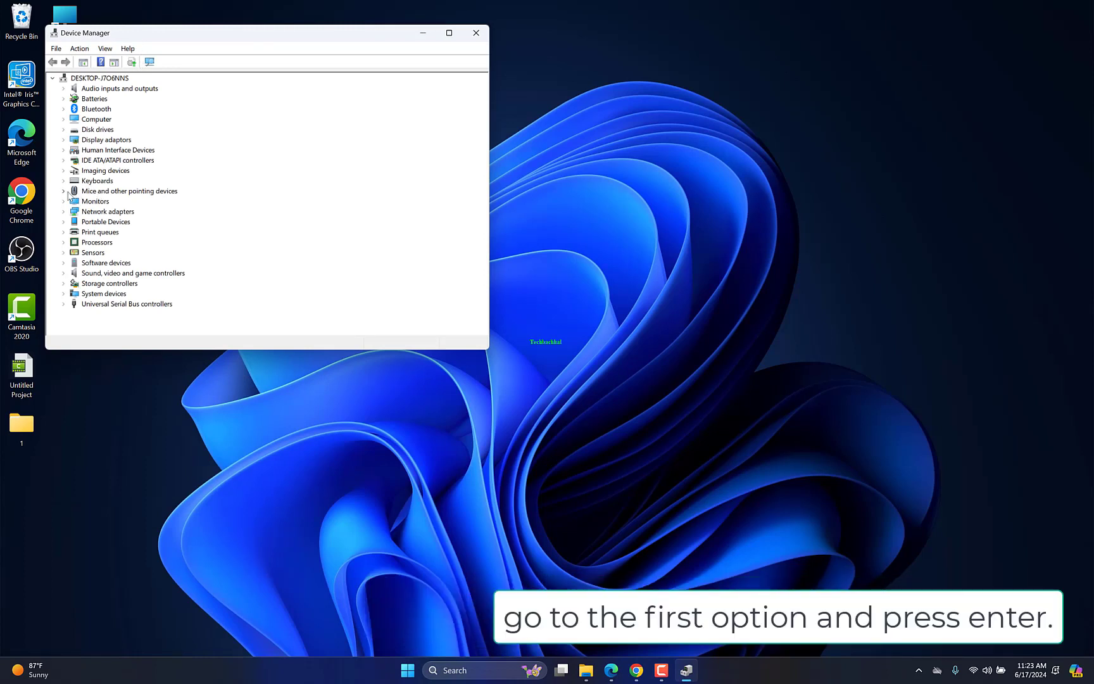
pyautogui.click(67, 192)
pyautogui.click(128, 192)
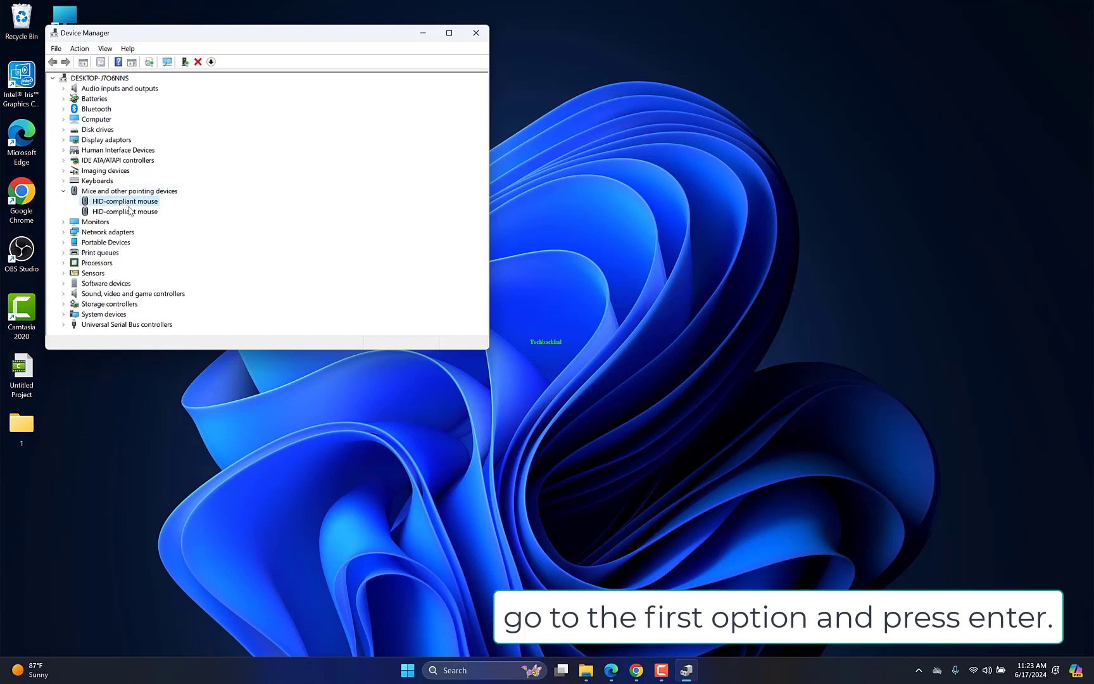
# Step: Update the HID-compliant mouse driver from its Properties, letting Windows search automatically
pyautogui.rightClick(139, 204)
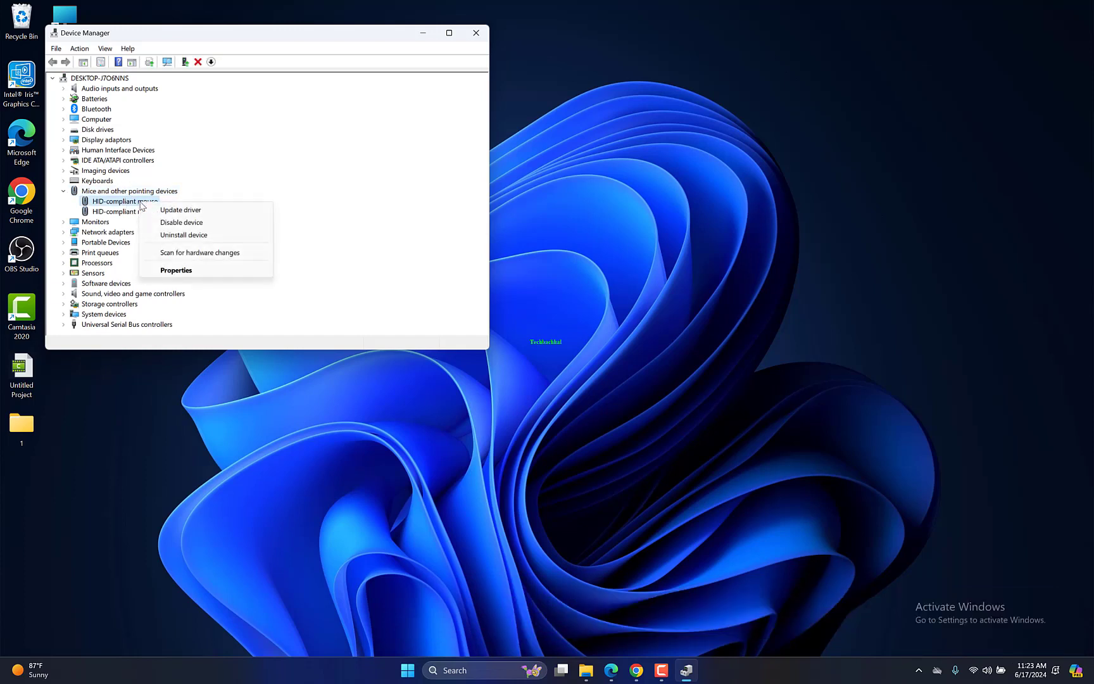
pyautogui.click(177, 271)
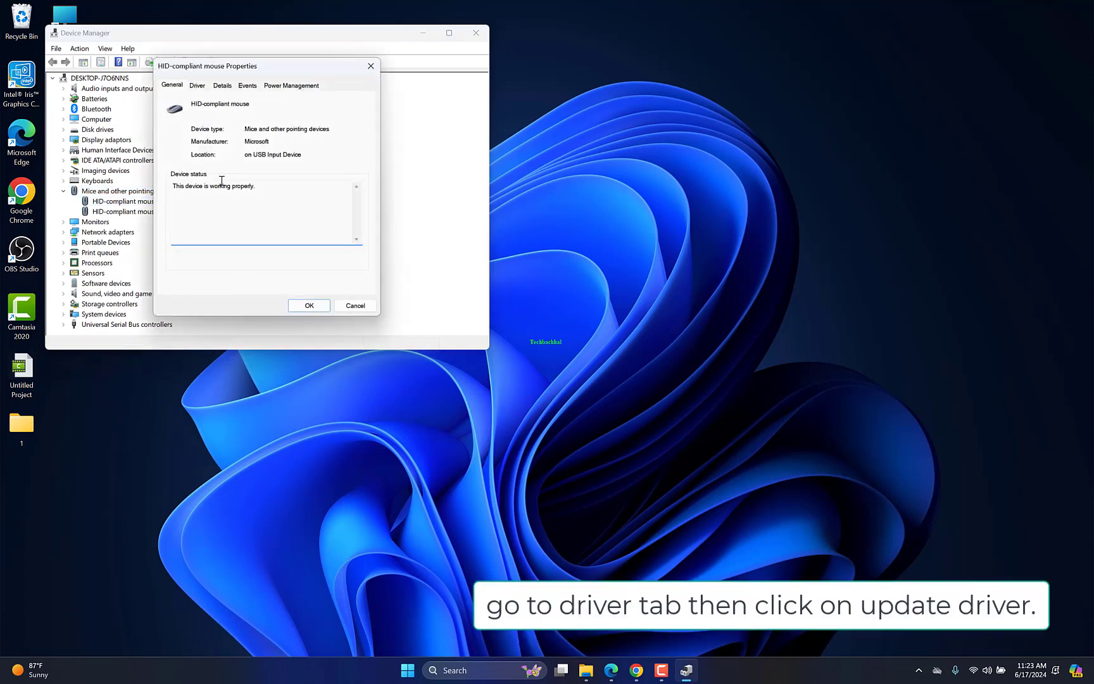
pyautogui.click(197, 86)
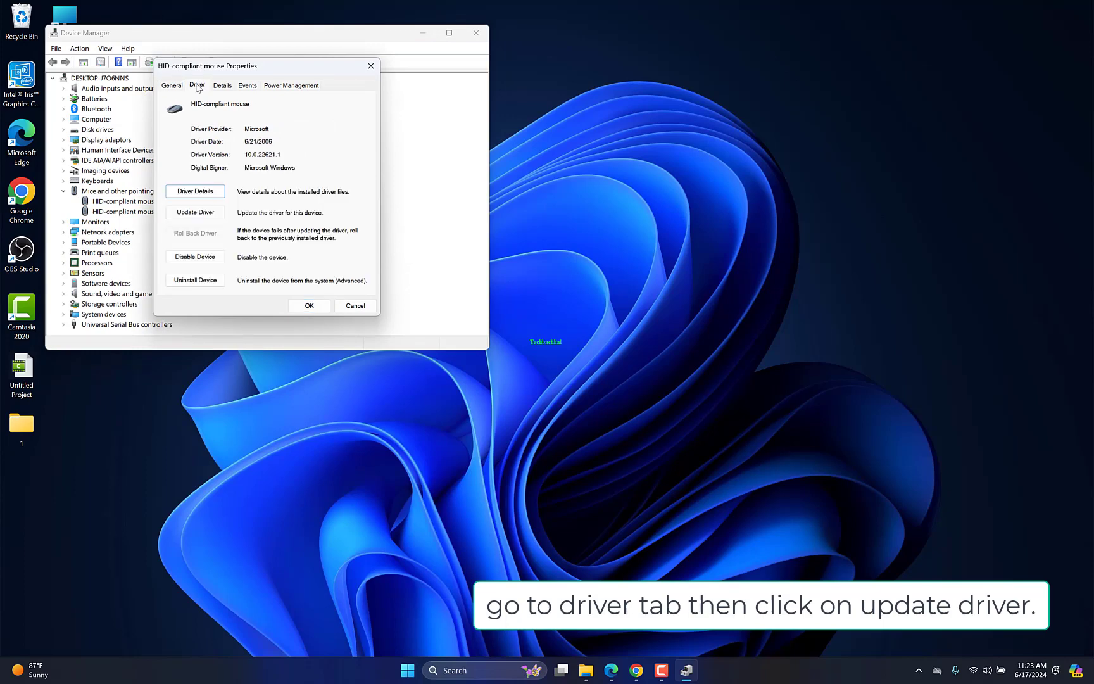
pyautogui.click(195, 214)
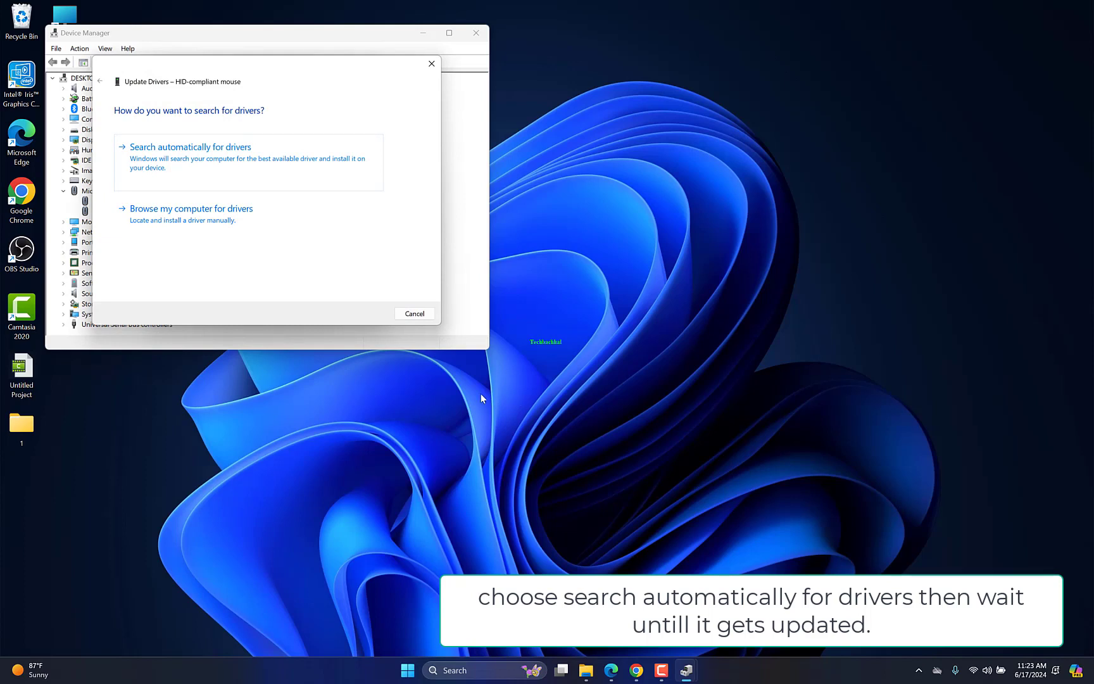
pyautogui.click(209, 159)
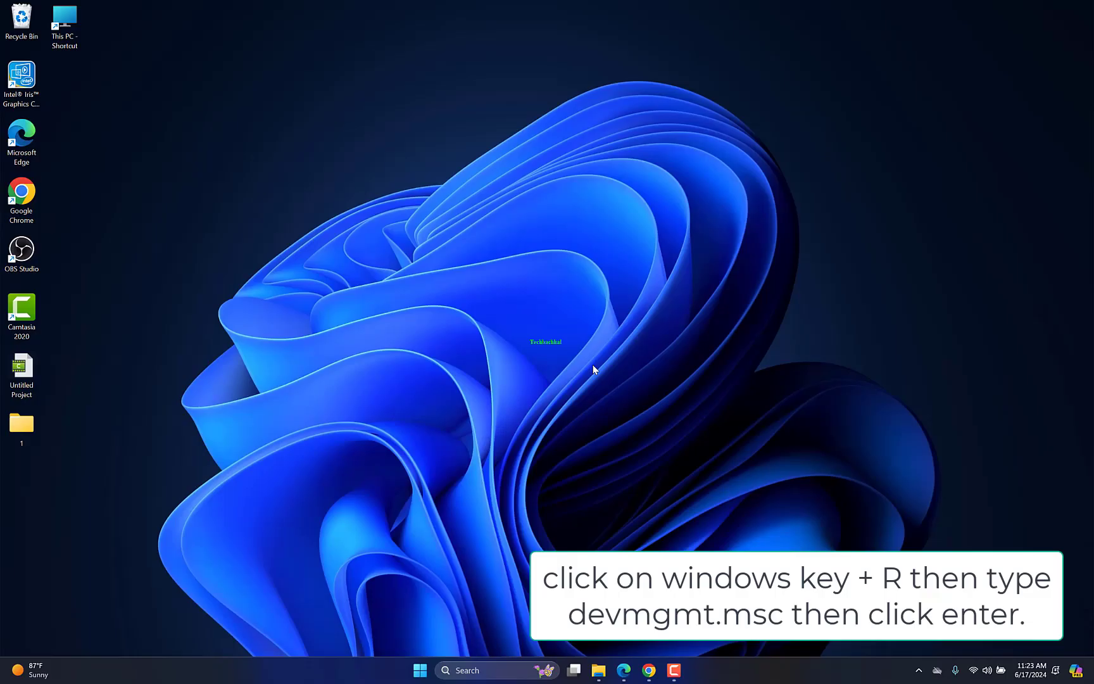
# Step: Reopen Device Manager and uninstall the first HID-compliant mouse, confirming the removal
pyautogui.press('super+r')
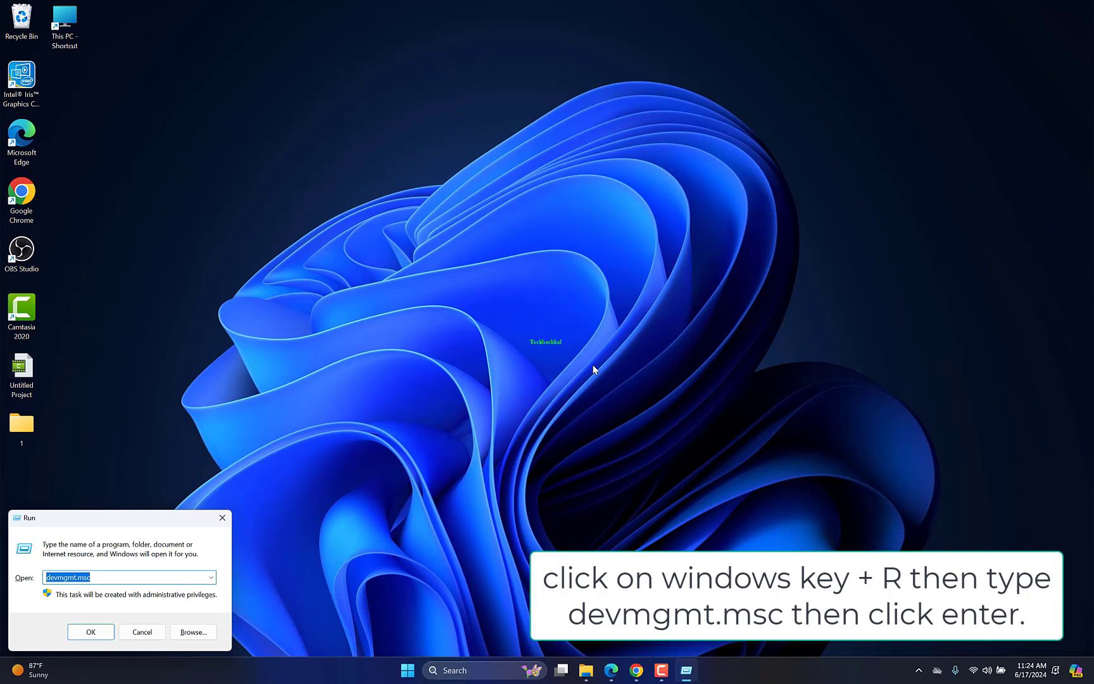
pyautogui.press('Return')
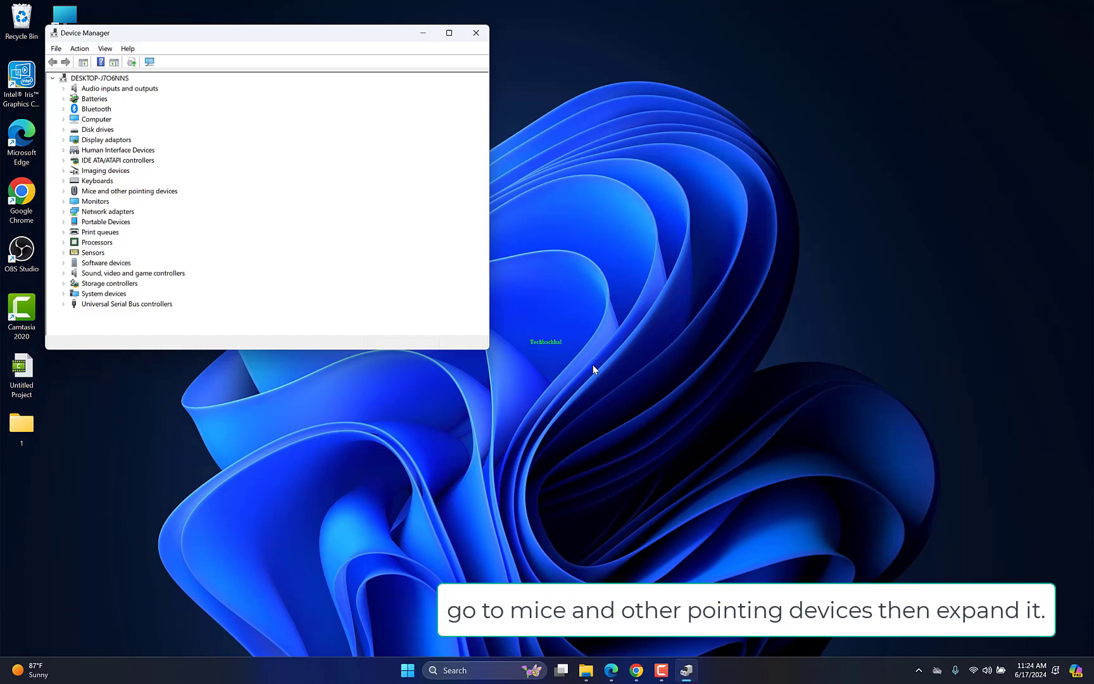
pyautogui.click(64, 191)
pyautogui.click(117, 201)
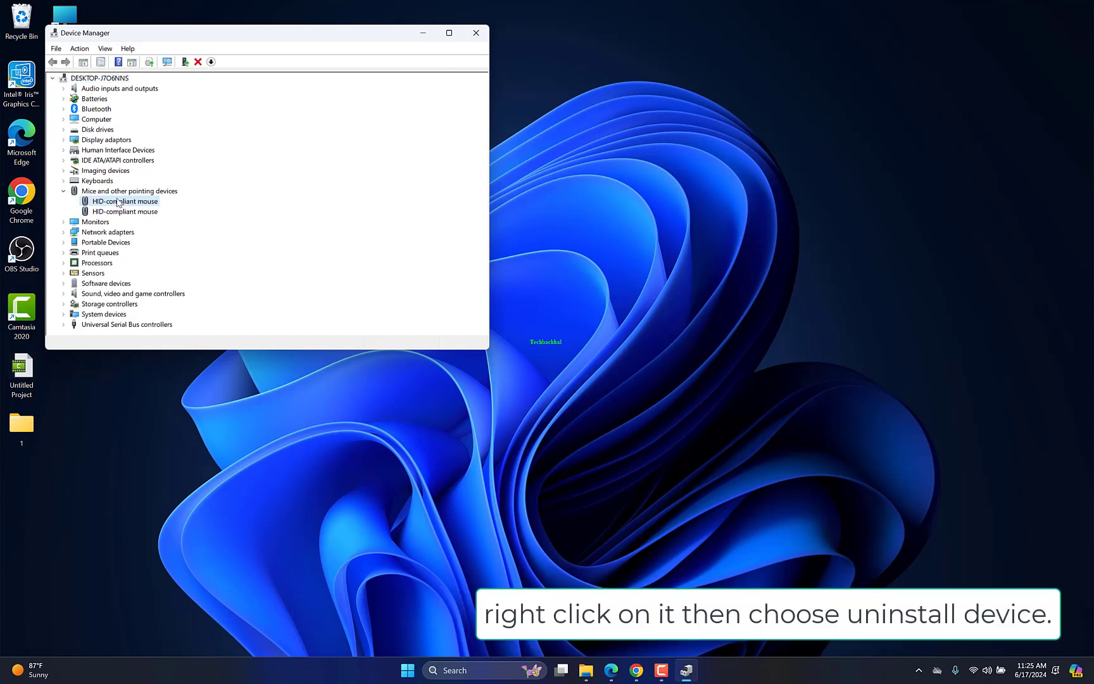
pyautogui.rightClick(118, 202)
pyautogui.click(171, 236)
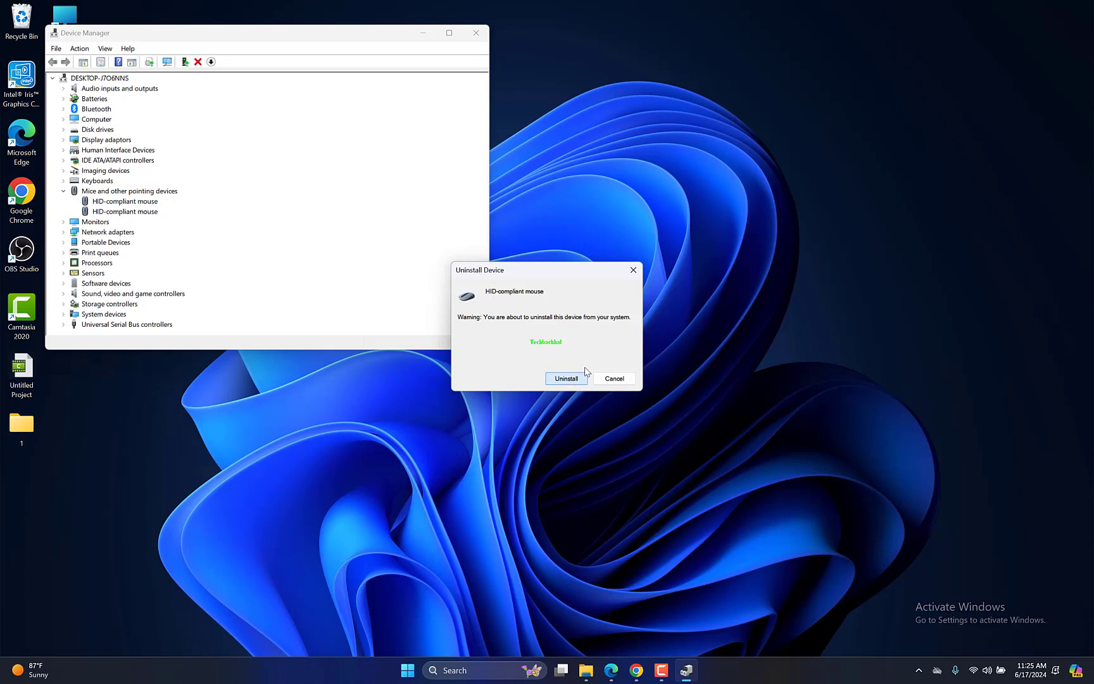
pyautogui.click(566, 378)
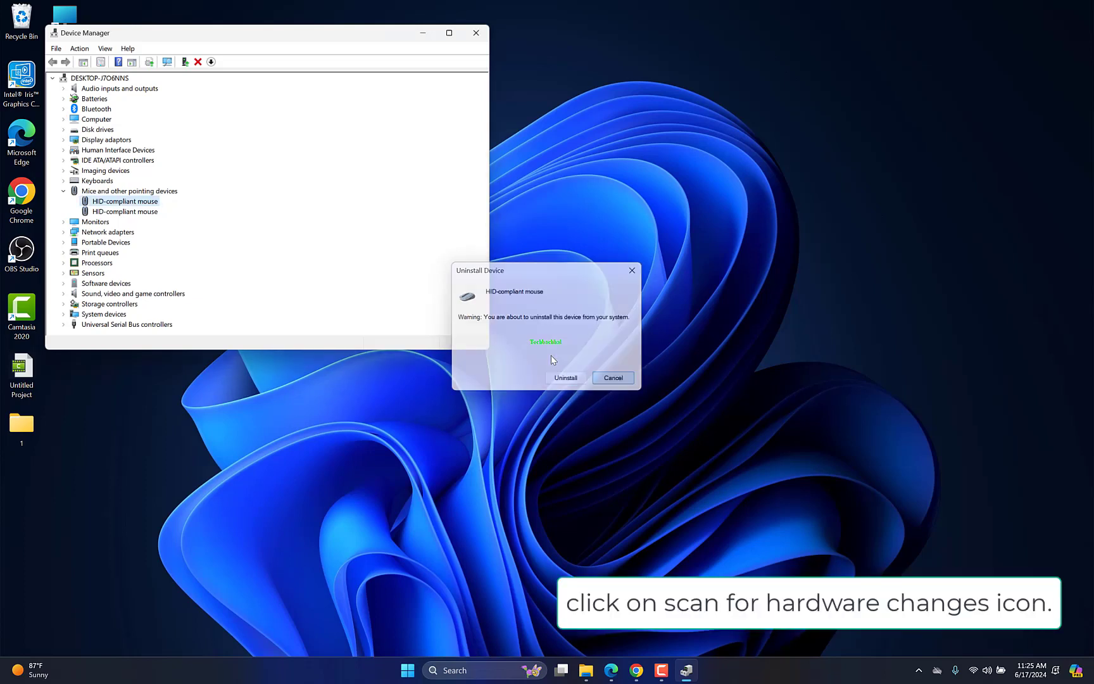
# Step: Scan for hardware changes so Windows reinstalls the HID-compliant mouse
pyautogui.click(166, 63)
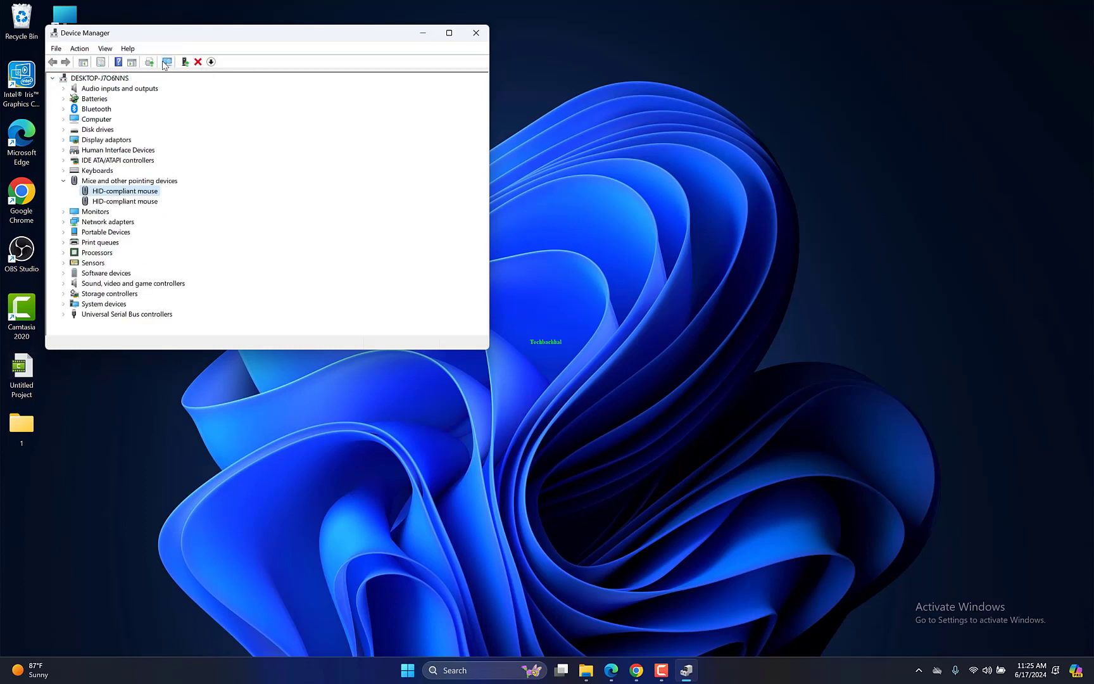